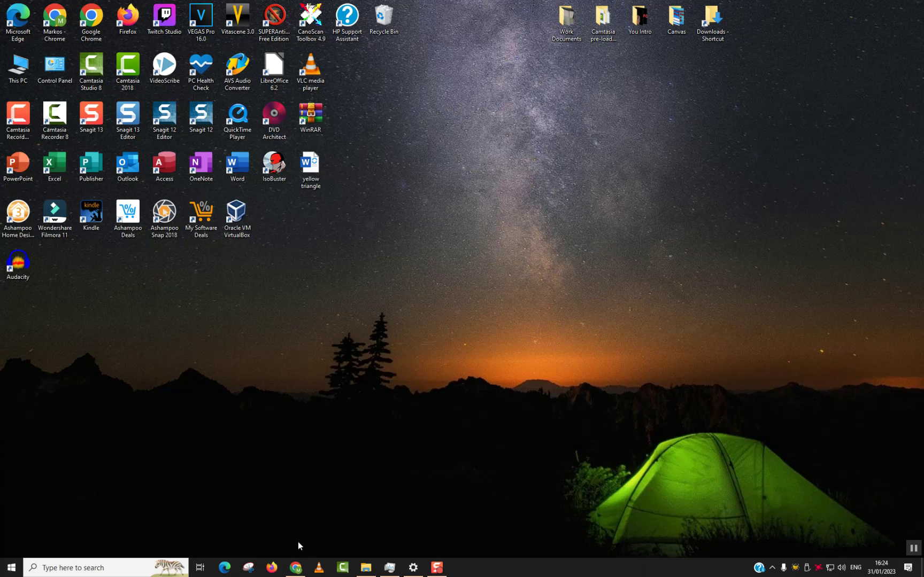
- Launch Google Chrome from the taskbar to a blank new tab
click(297, 568)
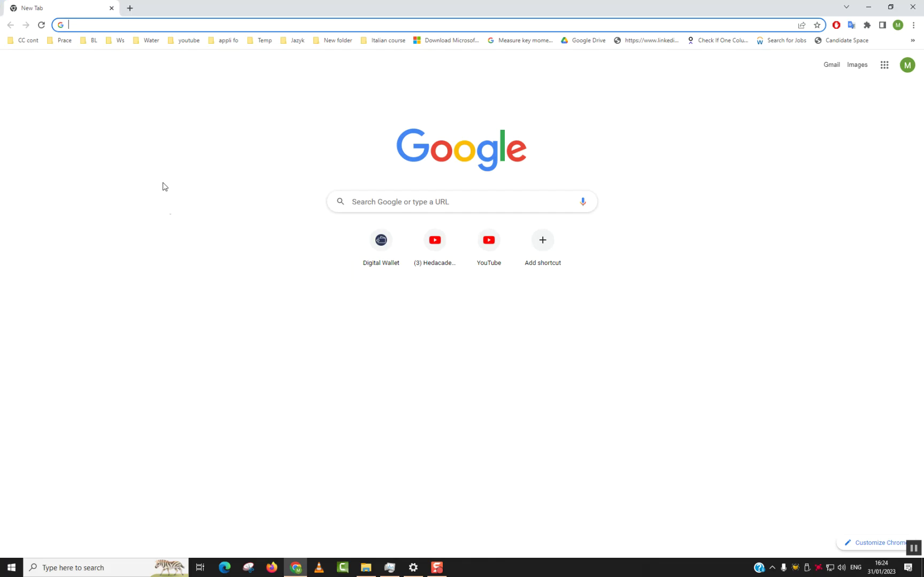
- Search Google for 'getfedora.org' and open the getfedora.org result
click(140, 26)
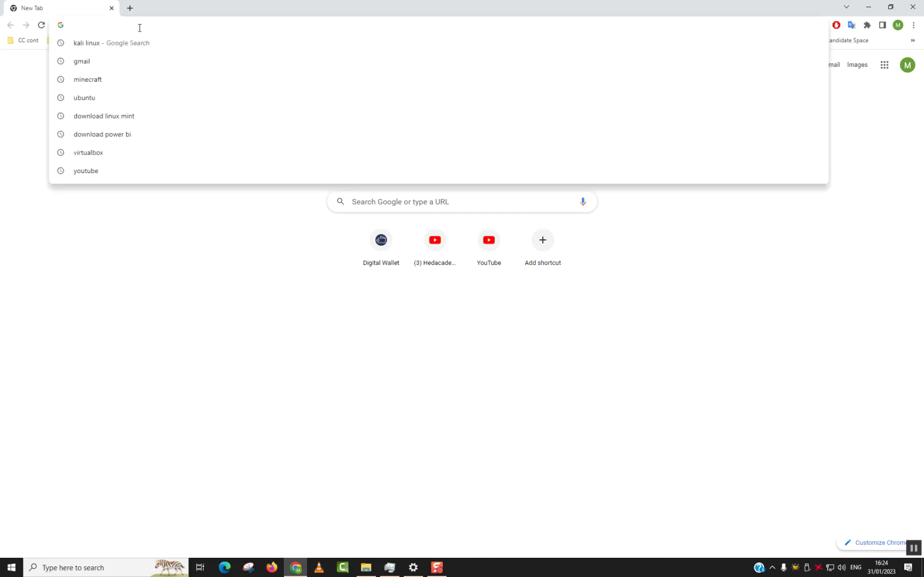
text(getfedora.org)
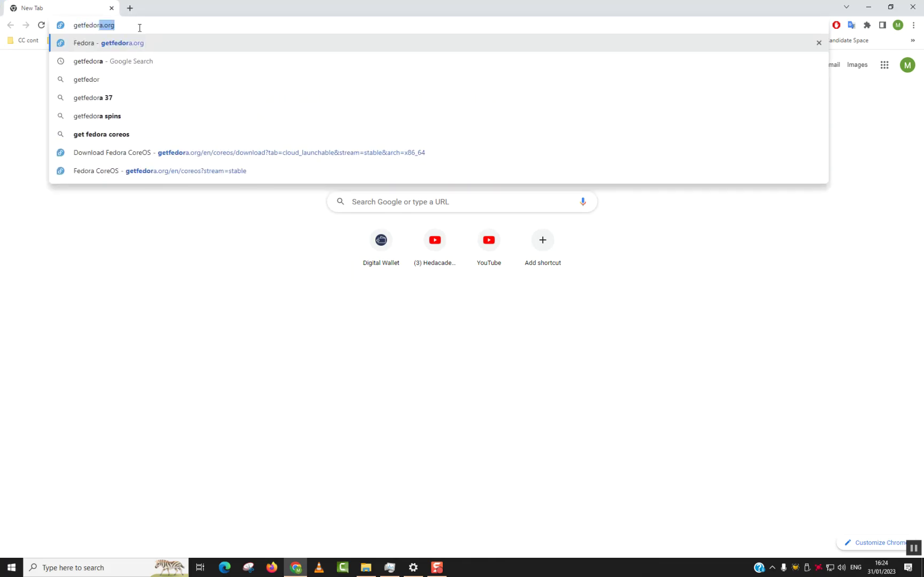
key(Down)
key(Return)
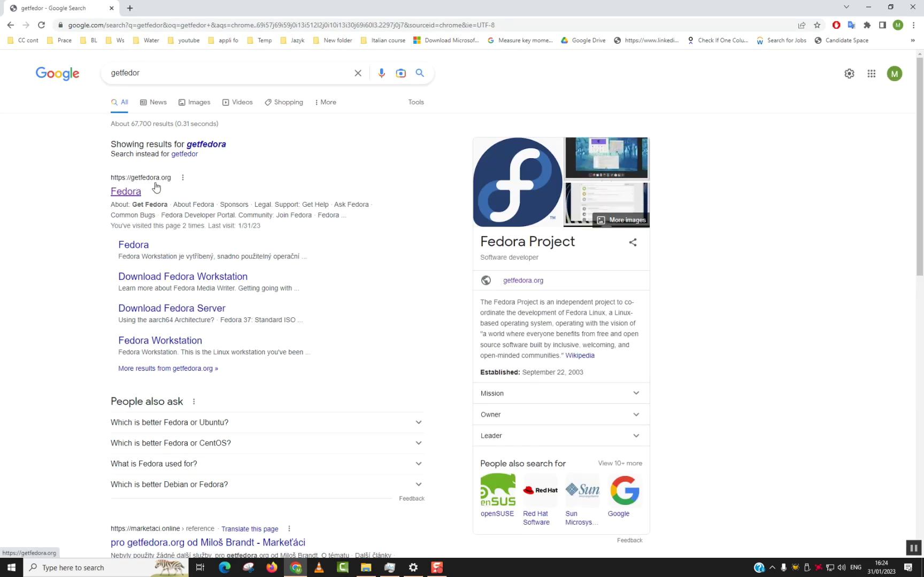
click(126, 192)
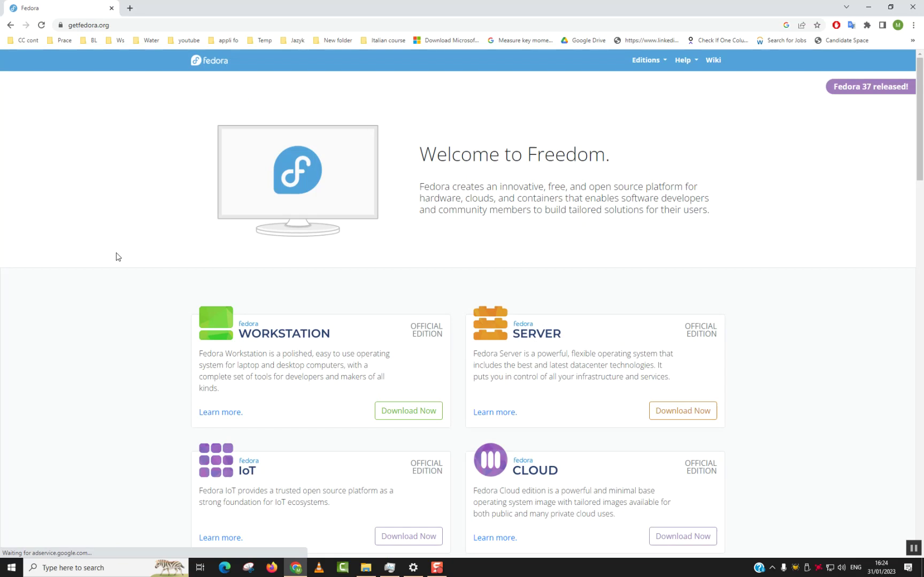
scroll(118, 257, down, 2)
scroll(117, 258, down, 3)
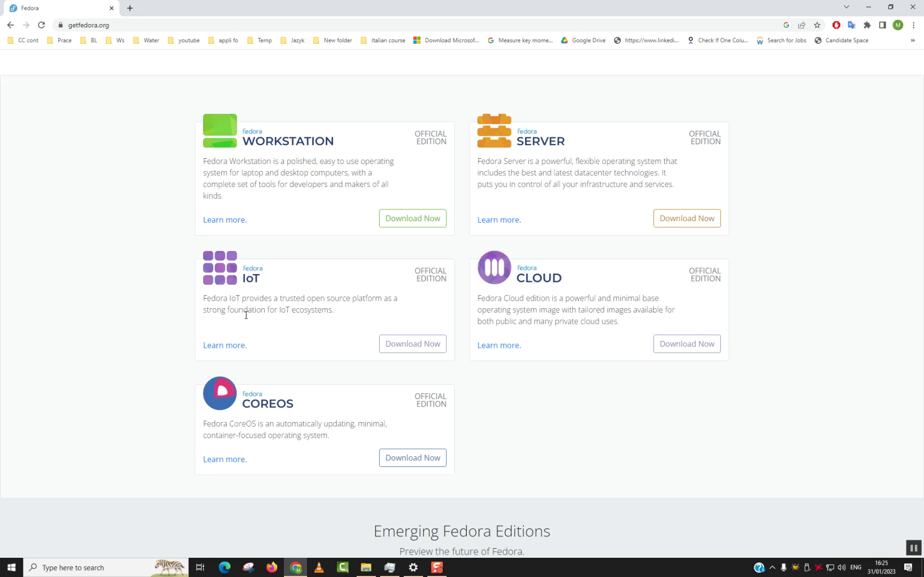
scroll(246, 315, down, 1)
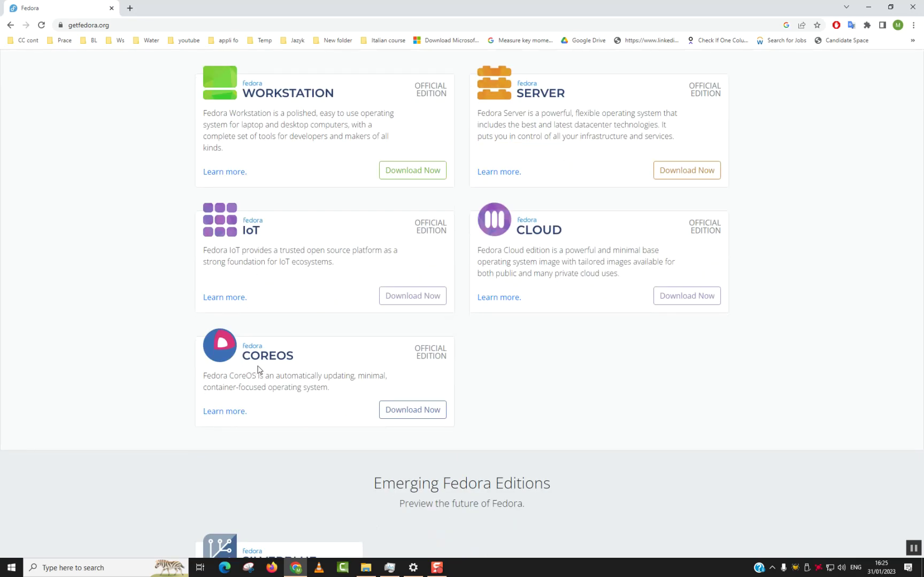
- Choose Download Now on the Fedora CoreOS card of the Fedora home page
click(413, 411)
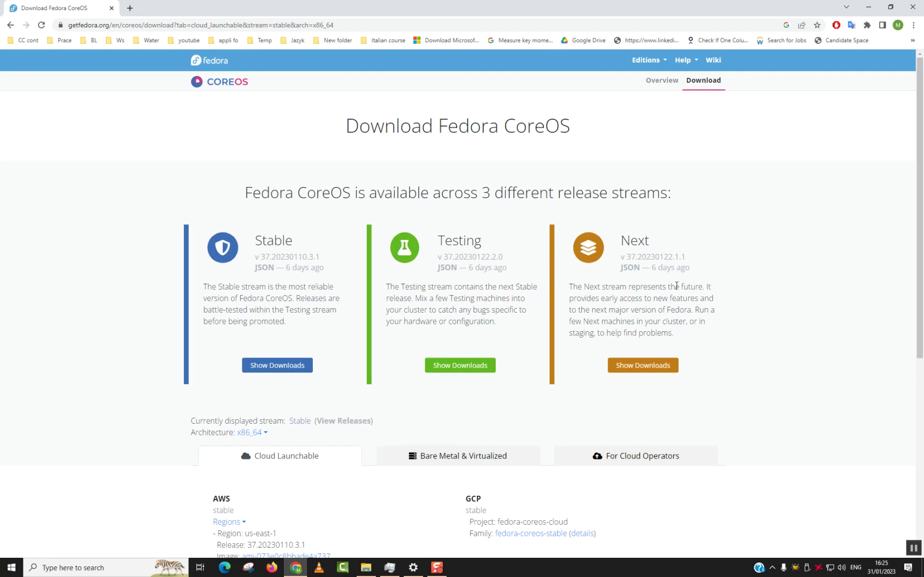
scroll(269, 257, down, 2)
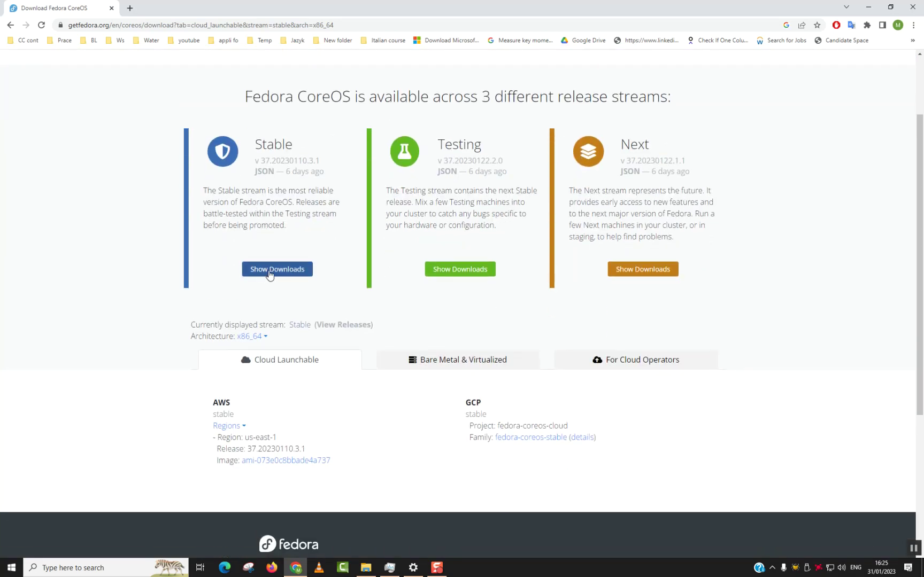
- Show the Stable stream downloads with x86_64 selected as the architecture
click(269, 273)
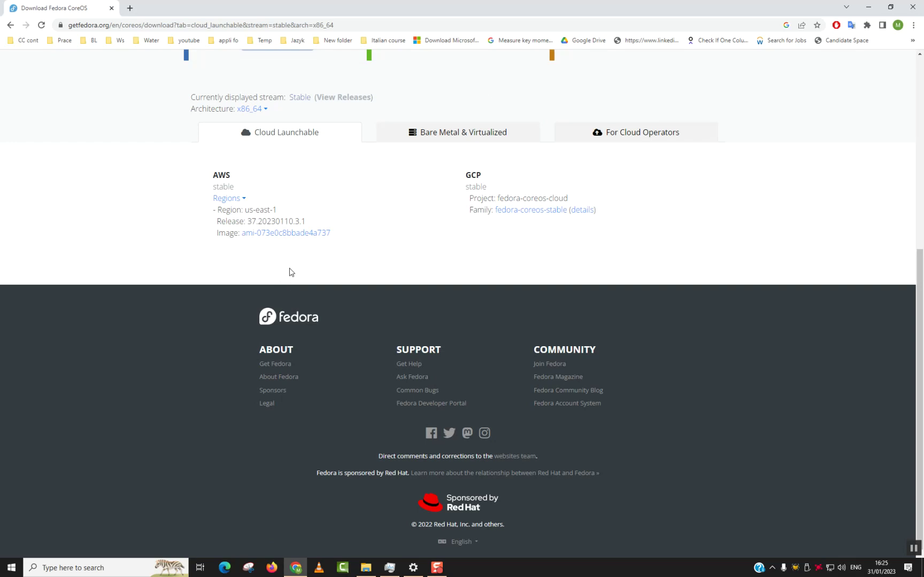
click(265, 110)
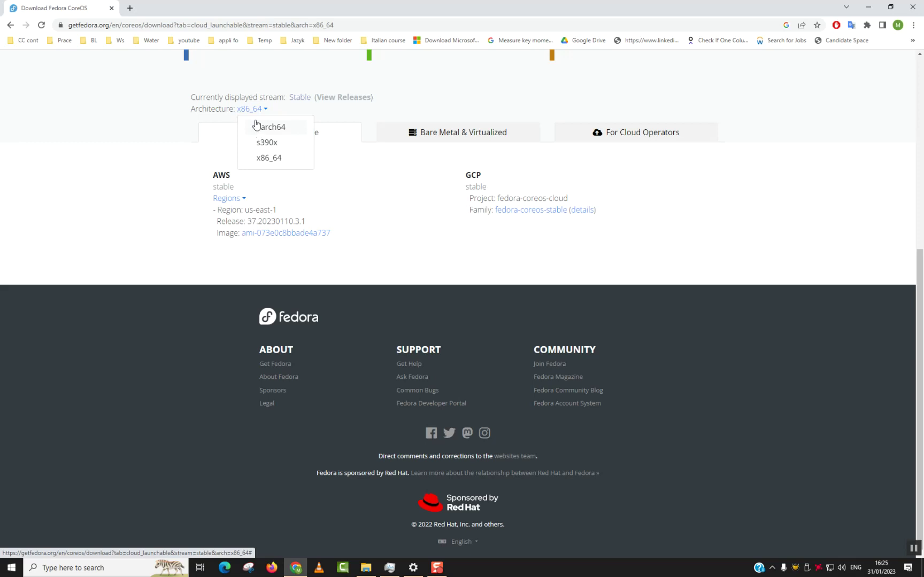
click(260, 157)
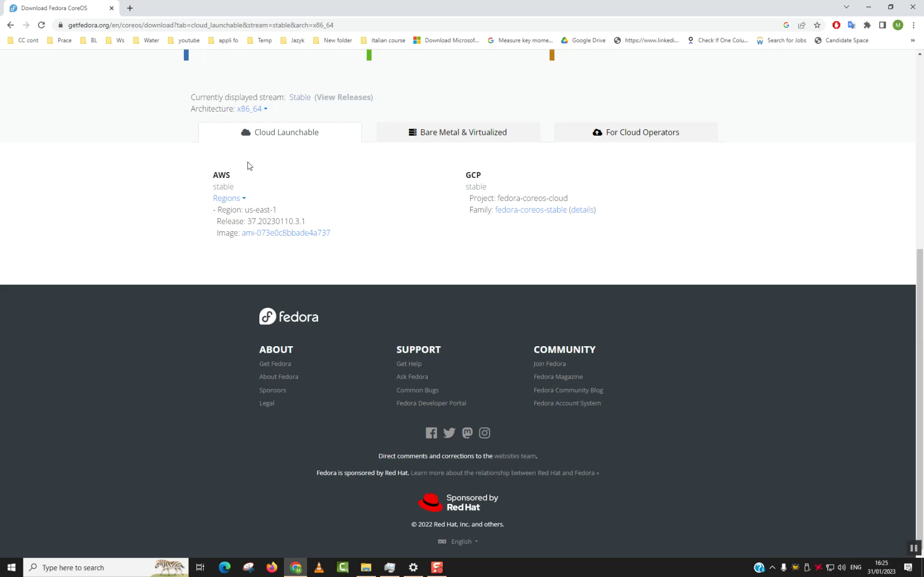
- Switch to Bare Metal & Virtualized images, start the stable ISO download, then cancel it
click(456, 134)
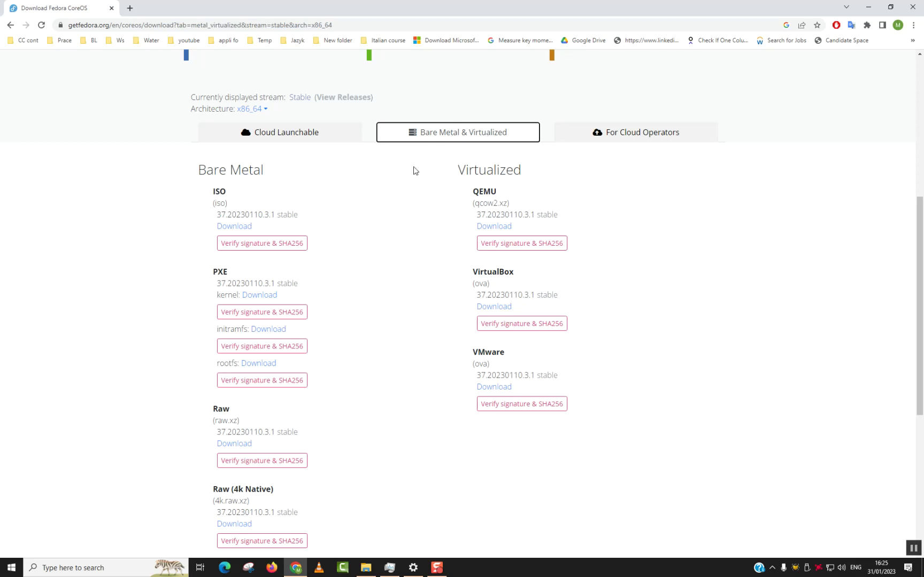
drag(264, 170, 199, 172)
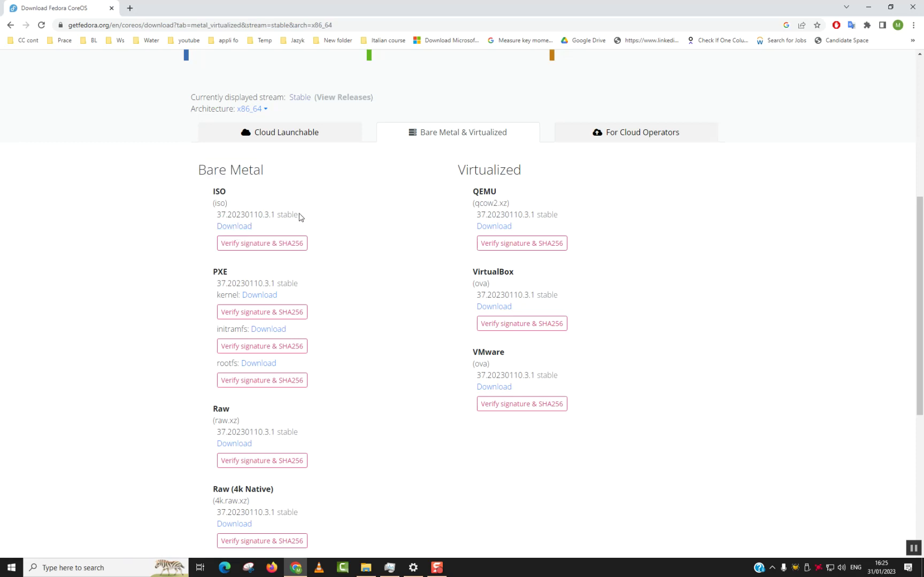
drag(298, 215, 277, 219)
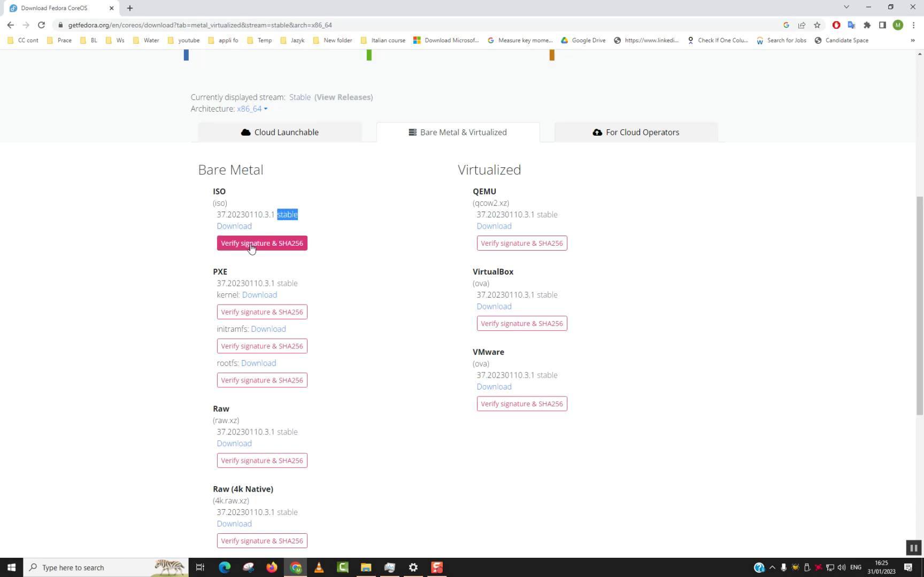
click(234, 226)
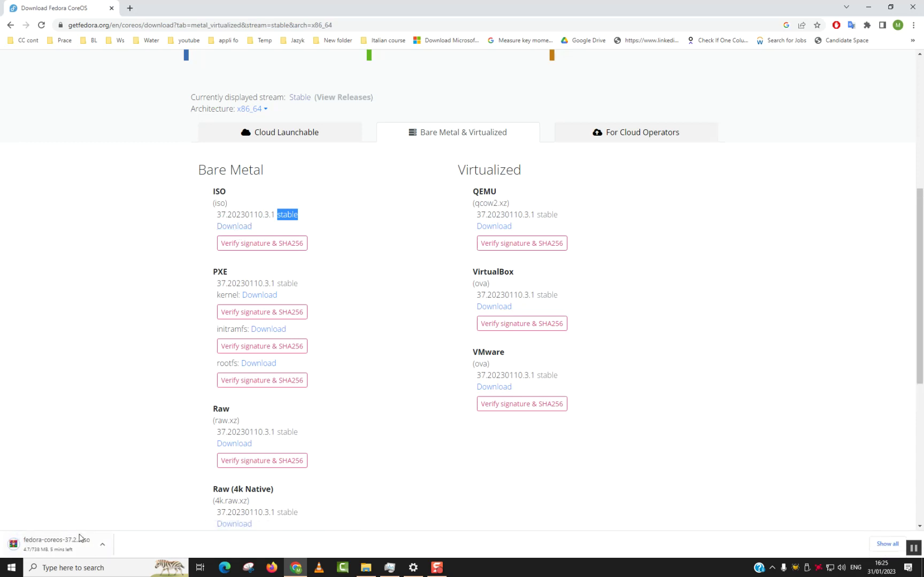
right_click(68, 548)
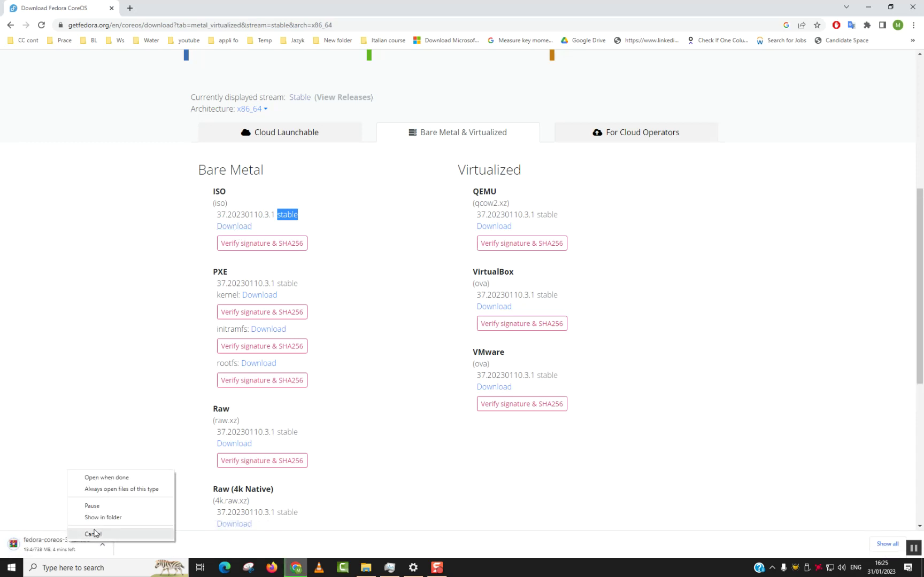
click(94, 534)
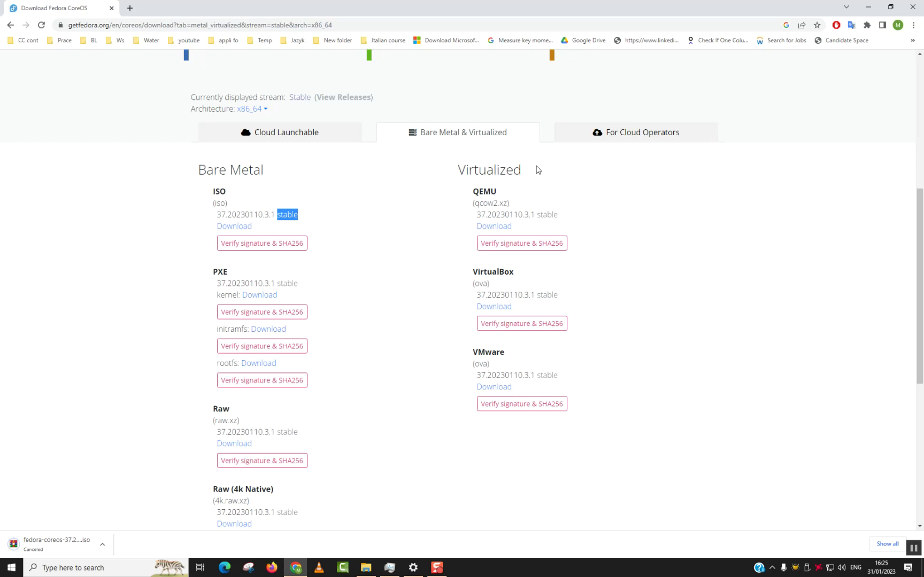
- Highlight the Virtualized heading and the VirtualBox, VMware and QEMU image names
drag(536, 170, 458, 173)
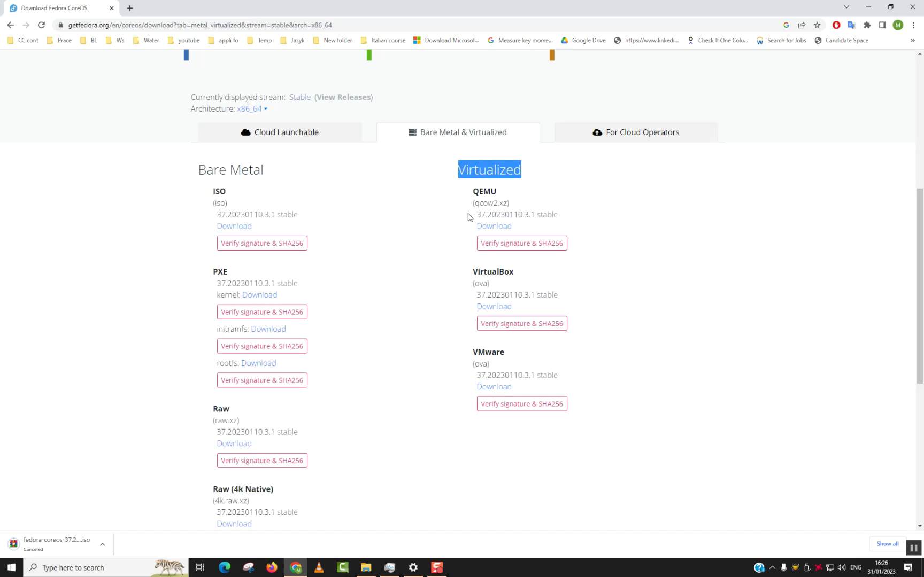
drag(517, 275, 470, 275)
drag(507, 352, 469, 354)
drag(499, 192, 465, 189)
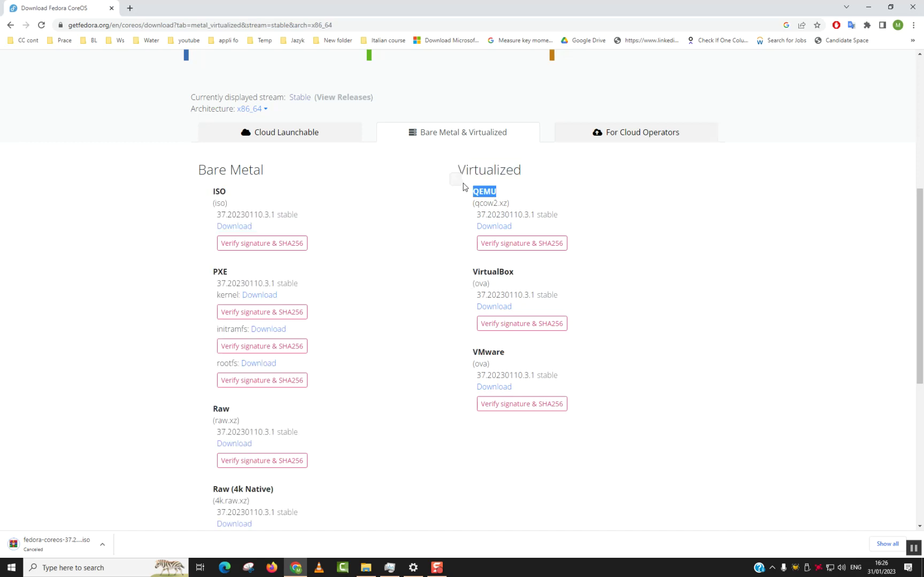
scroll(433, 253, down, 5)
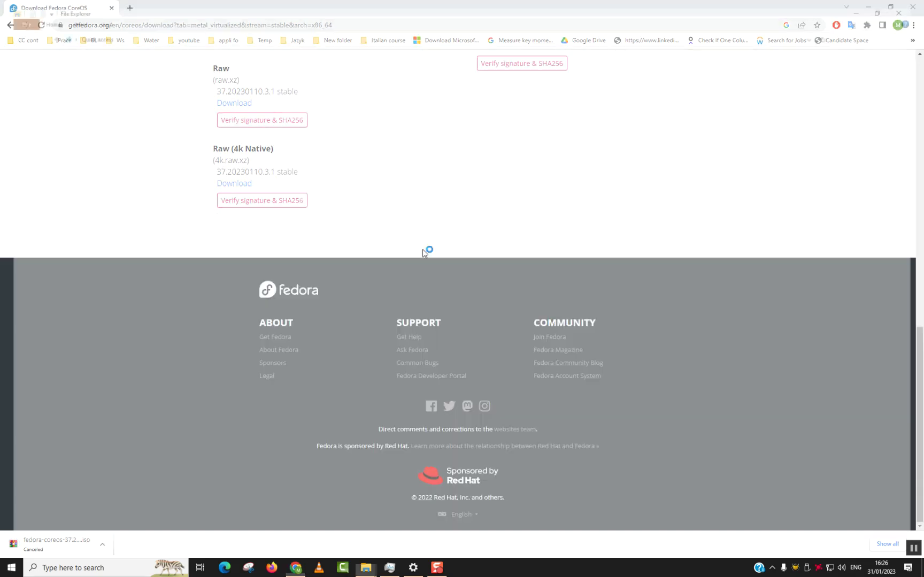
- Check the 738 MB fedora-coreos-37.20230110.3.1-live file in Downloads, then minimize File Explorer
key(super+e)
click(40, 79)
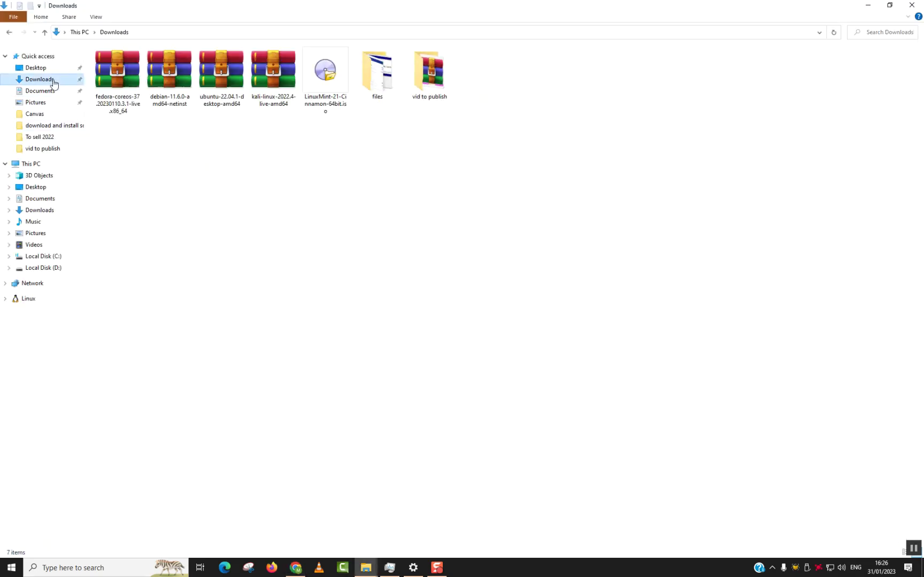
click(106, 106)
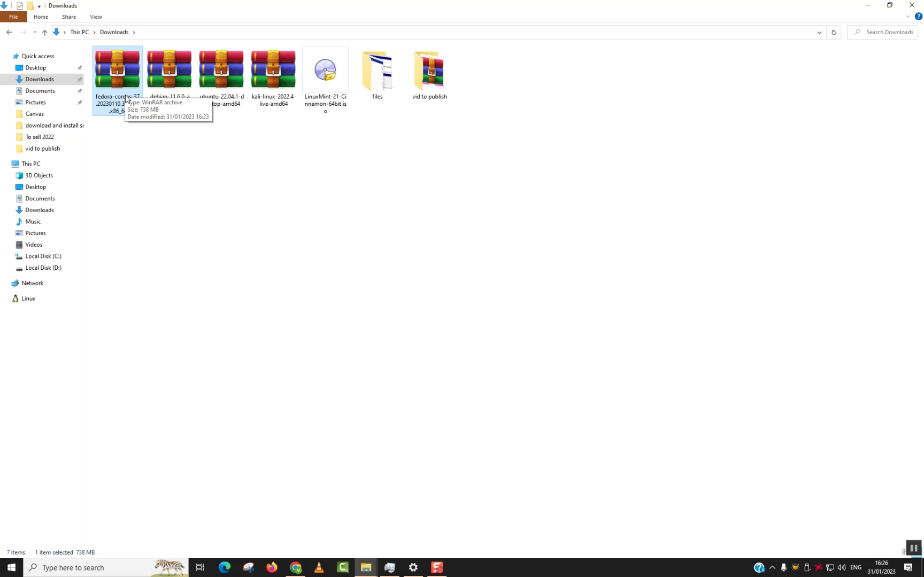
click(782, 70)
click(871, 6)
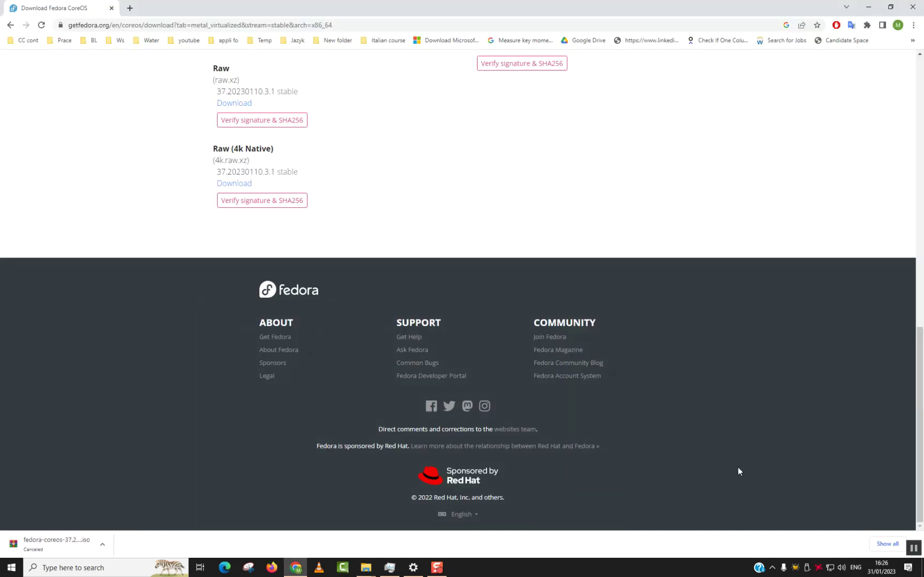